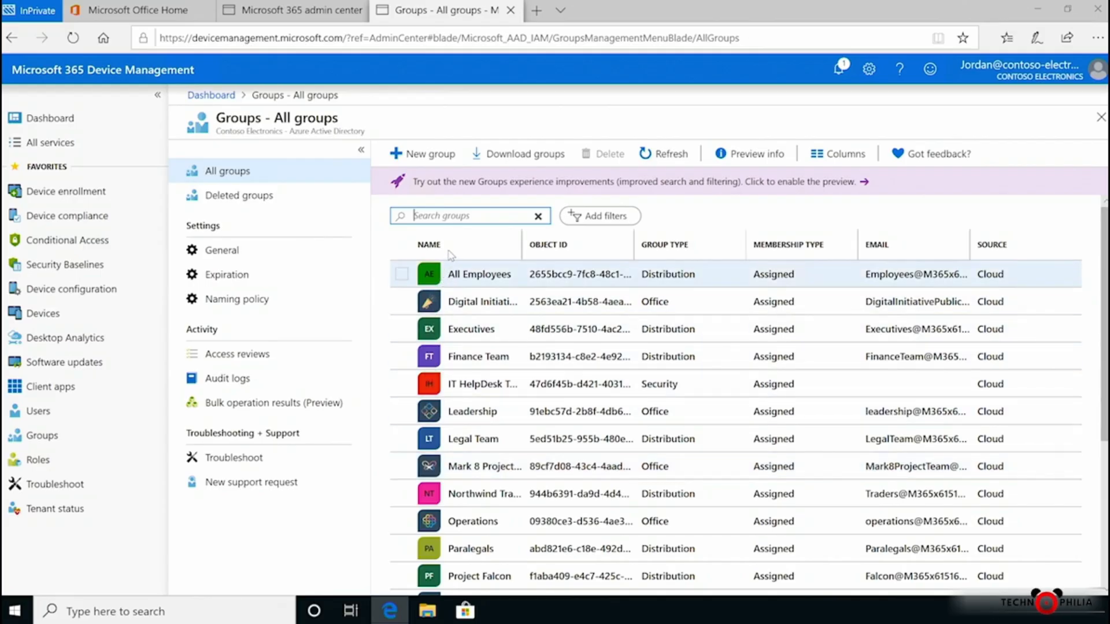
# - Start a new group of type Security and name it Users(Sales)
pyautogui.click(442, 155)
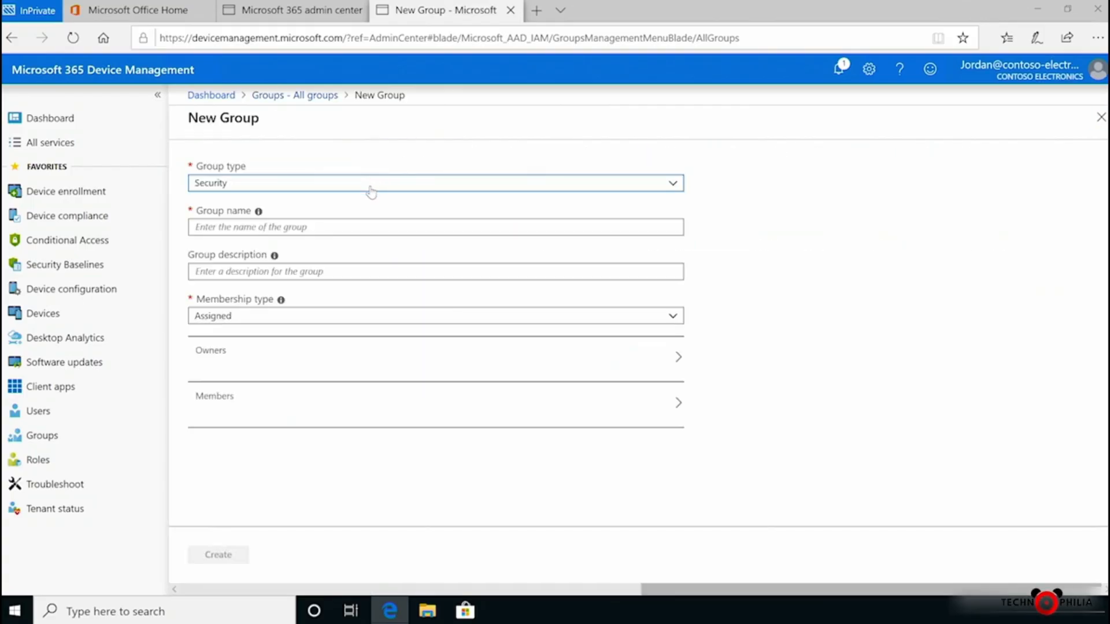
pyautogui.click(369, 185)
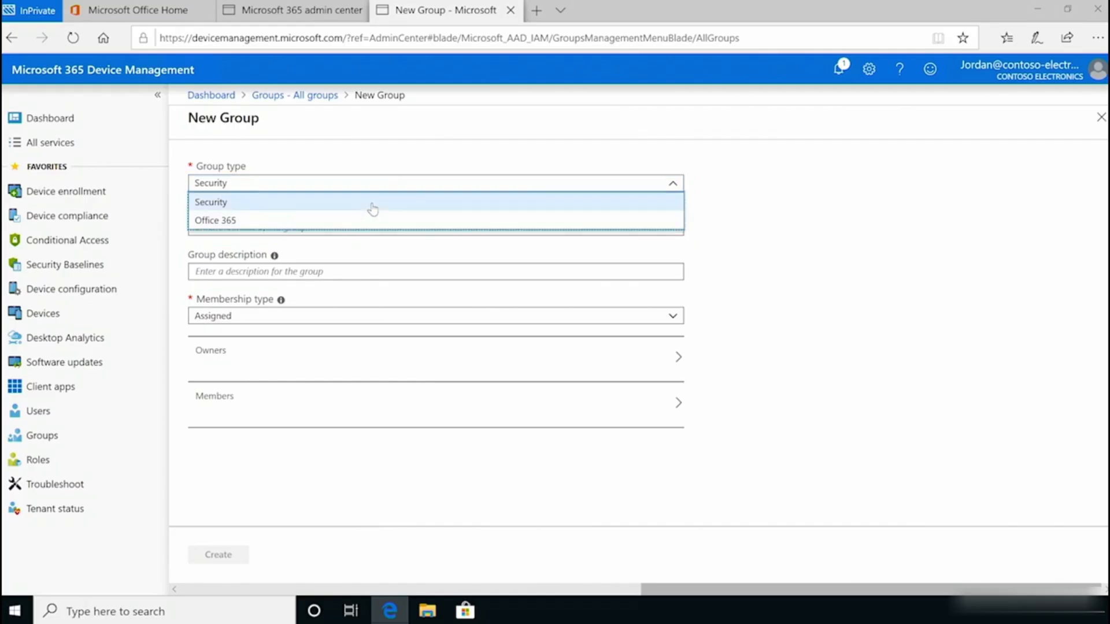
pyautogui.click(373, 205)
pyautogui.click(363, 226)
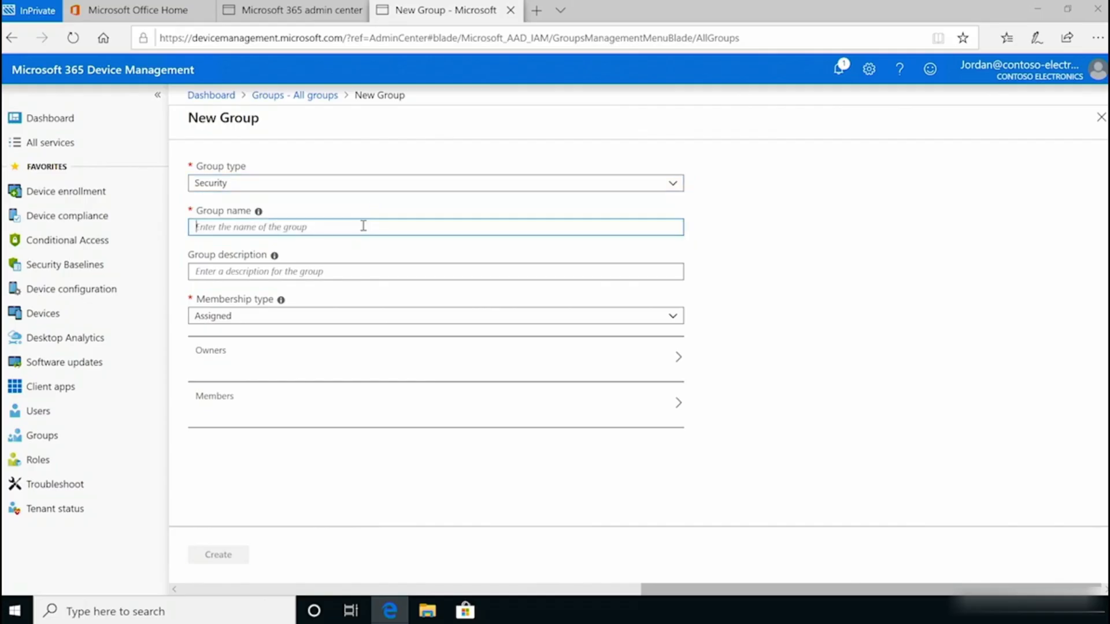
pyautogui.write('Users(Sales')
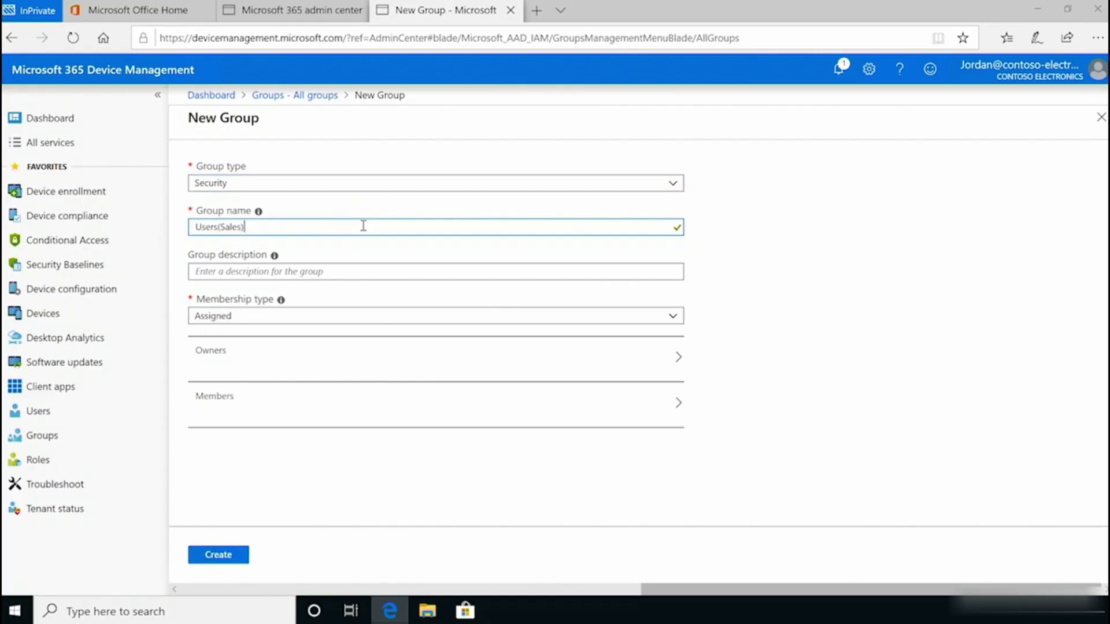
# - Copy the group name into the group description and set the membership type to Dynamic User
pyautogui.hotkey('ctrl', 'a')
pyautogui.hotkey('ctrl', 'c')
pyautogui.click(349, 274)
pyautogui.hotkey('ctrl', 'v')
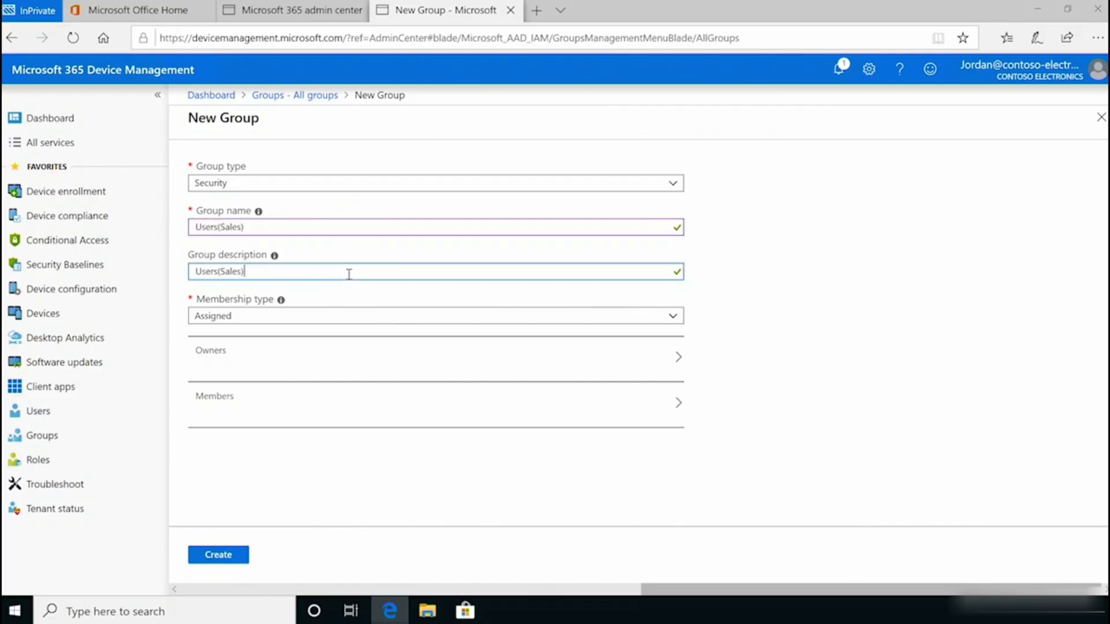
pyautogui.click(342, 324)
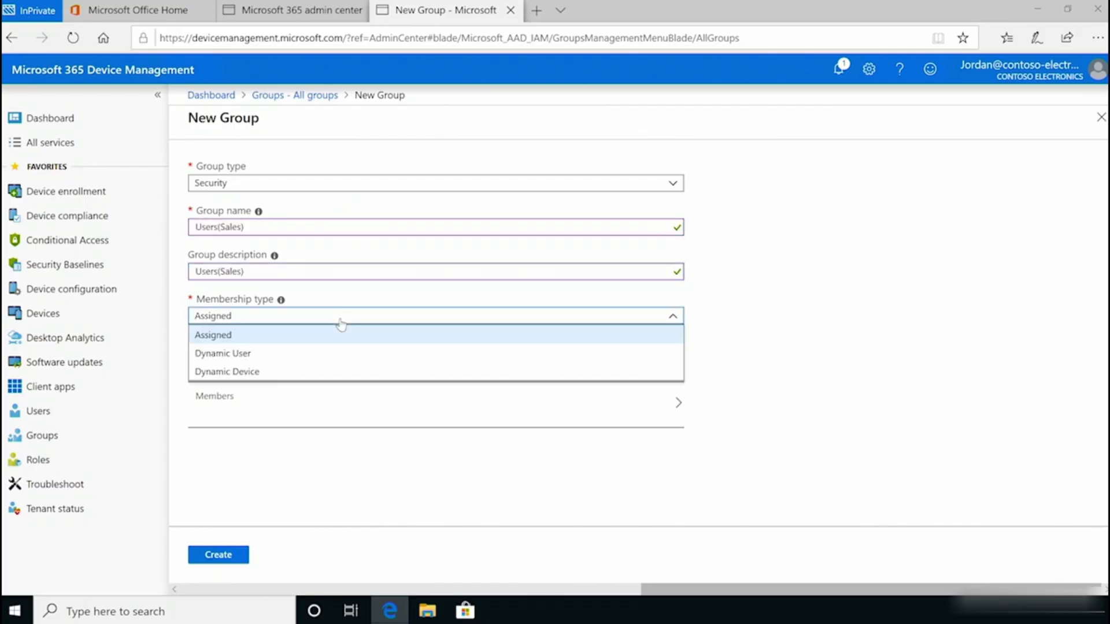
pyautogui.click(331, 354)
# - Assign the fifth and sixth users in the user list as owners of the new group
pyautogui.click(307, 364)
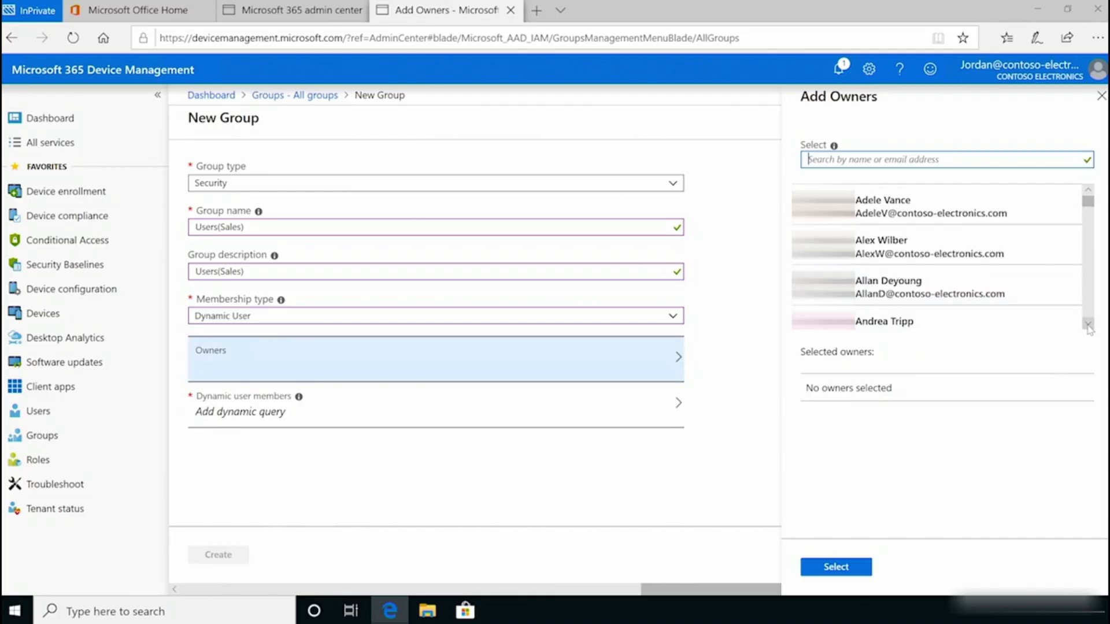
pyautogui.scroll(-2, 1040, 321)
pyautogui.click(1041, 312)
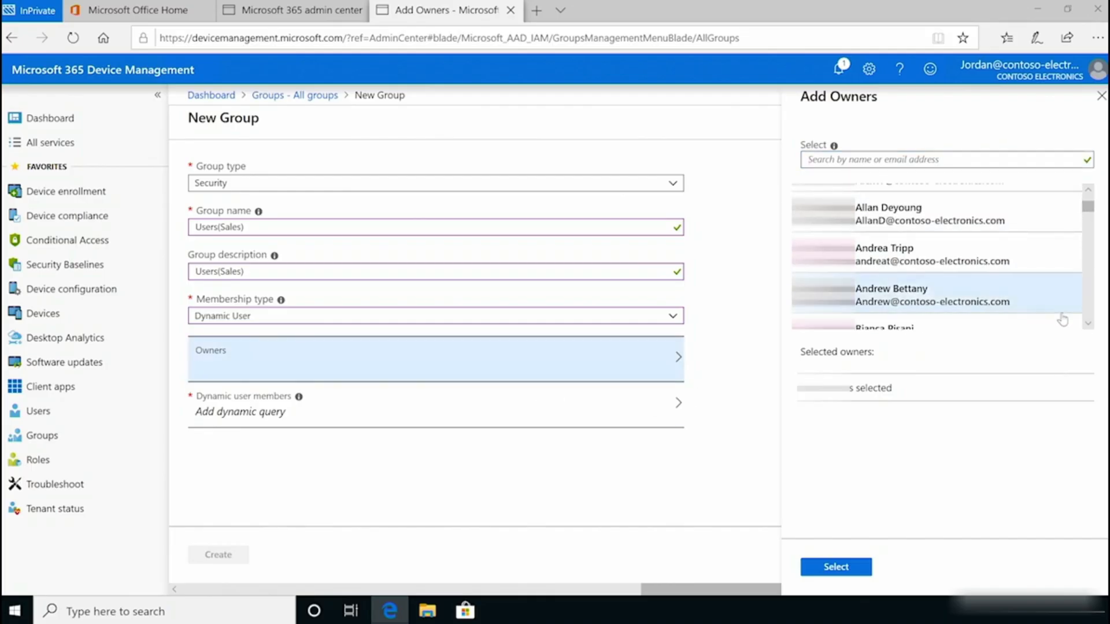
pyautogui.click(1016, 312)
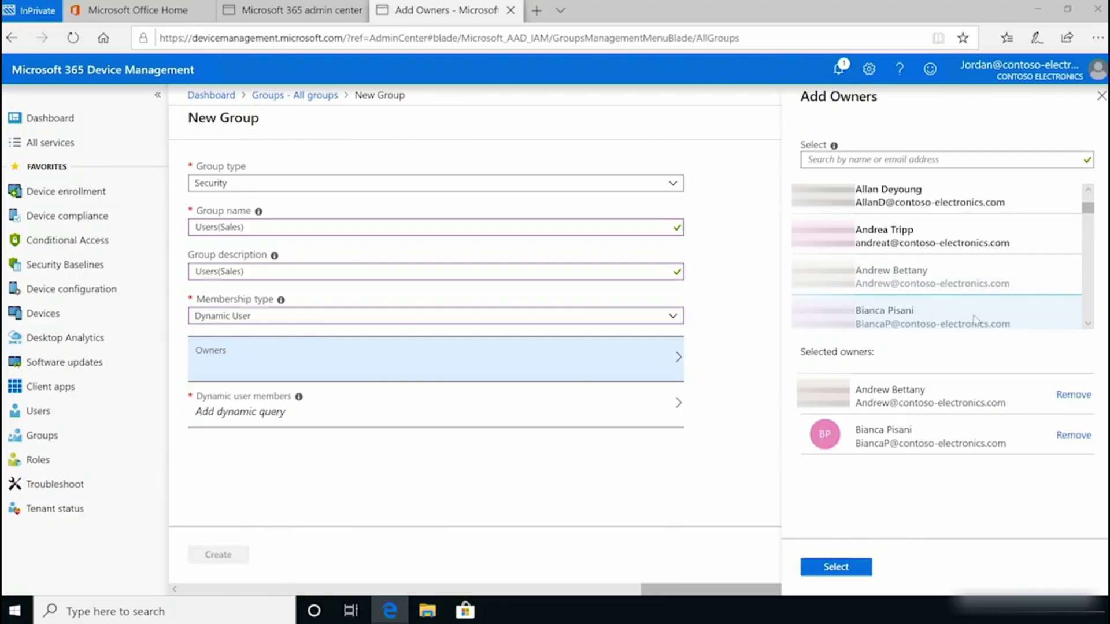
pyautogui.click(821, 570)
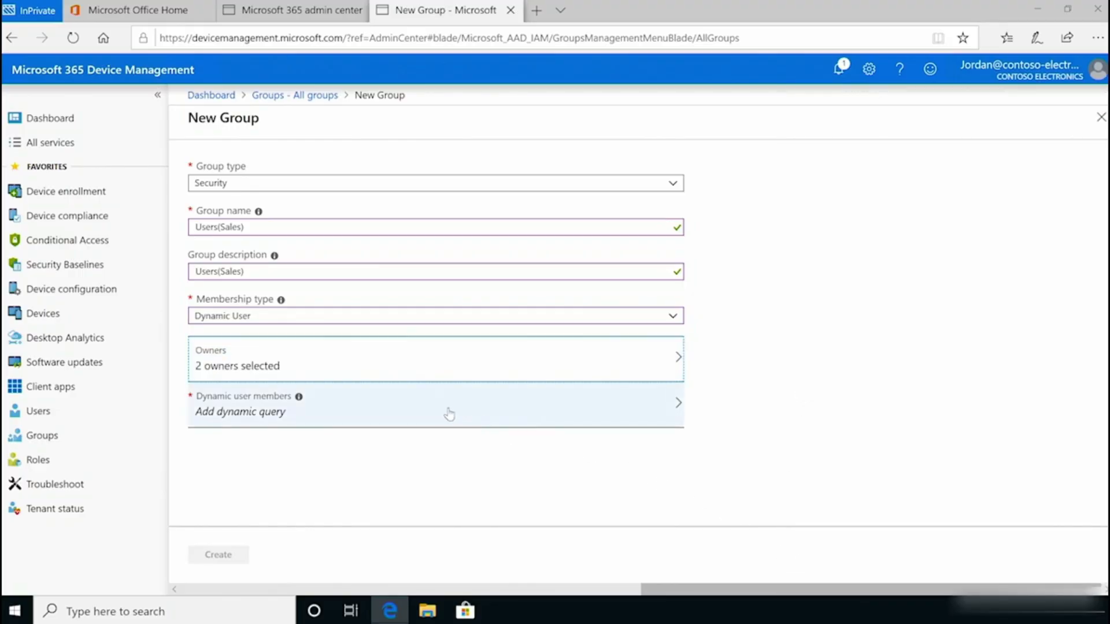
# - Define a dynamic membership rule where department Equals "Sales", and add another expression row to the rule builder
pyautogui.click(448, 414)
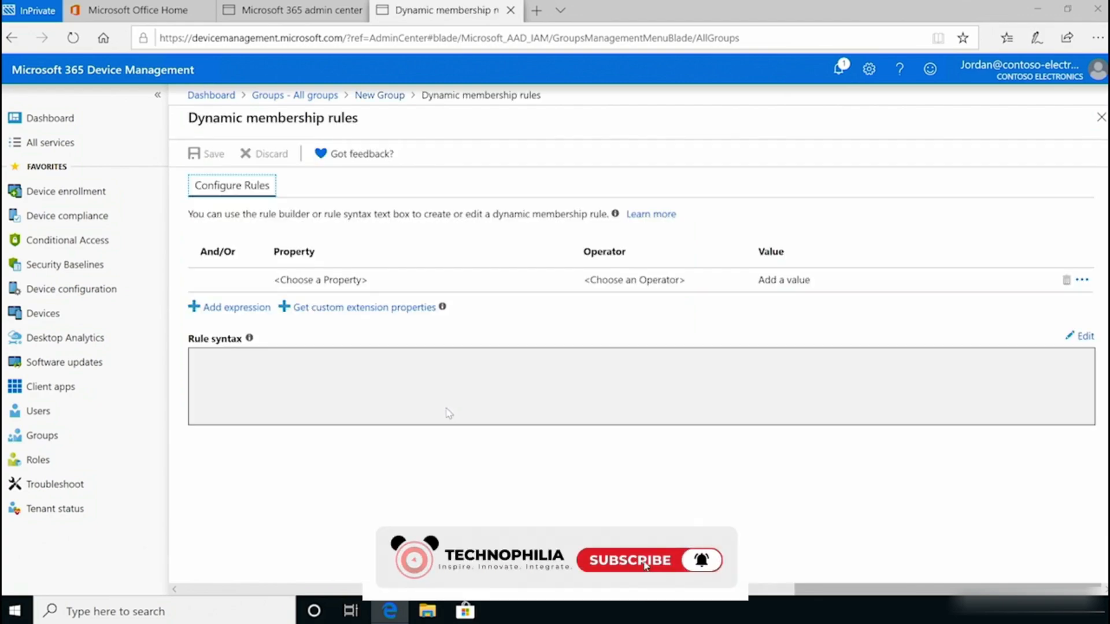
pyautogui.click(359, 280)
pyautogui.click(363, 282)
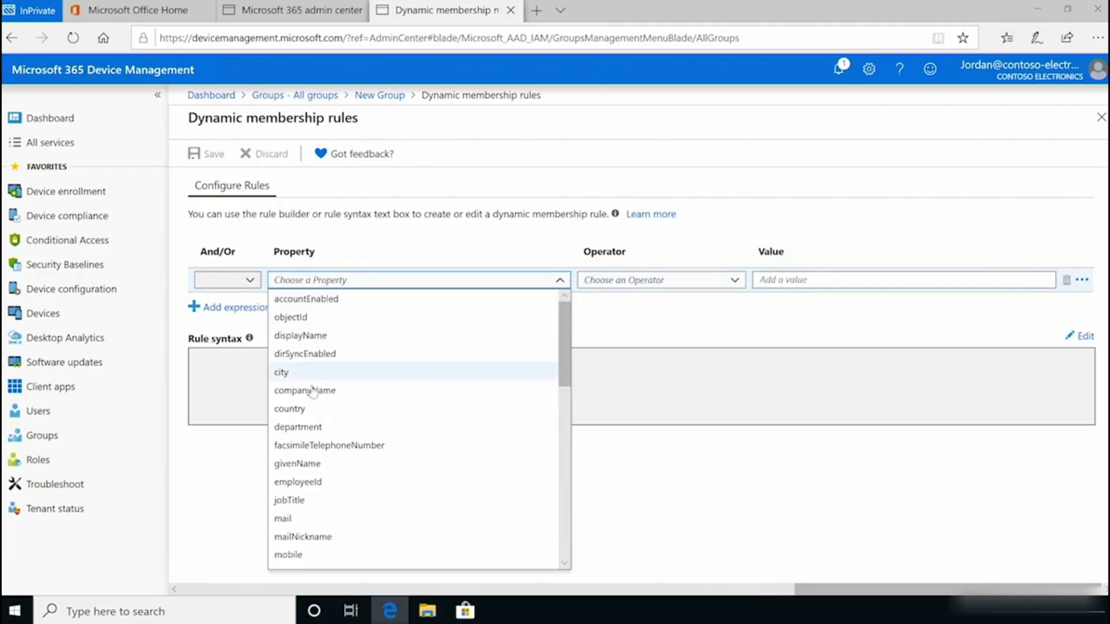
pyautogui.click(372, 427)
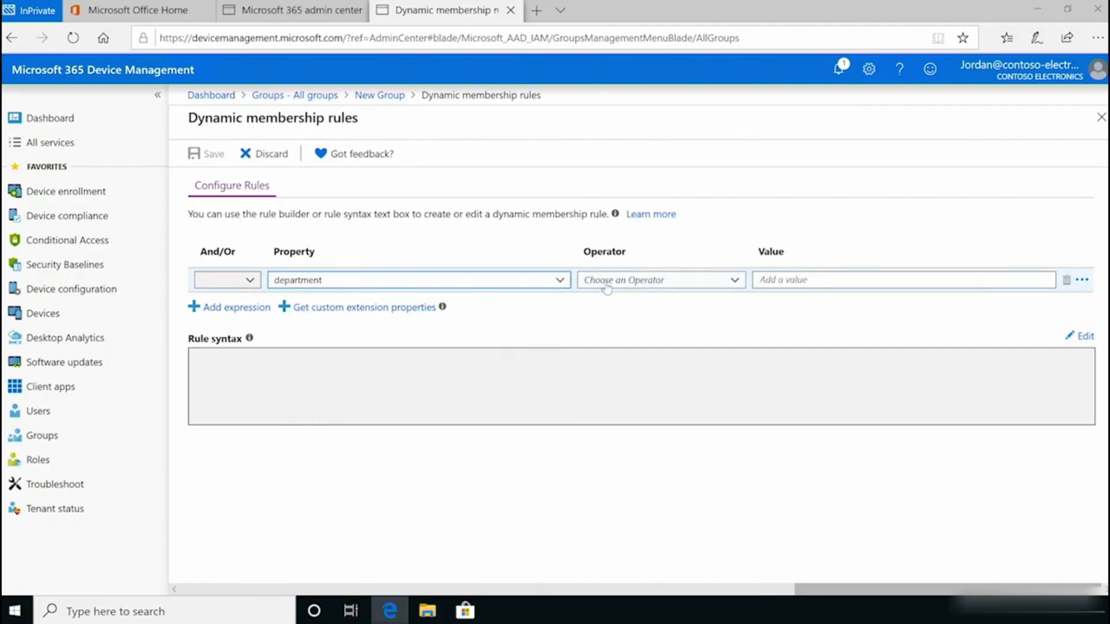
pyautogui.click(599, 283)
pyautogui.click(596, 372)
pyautogui.click(795, 280)
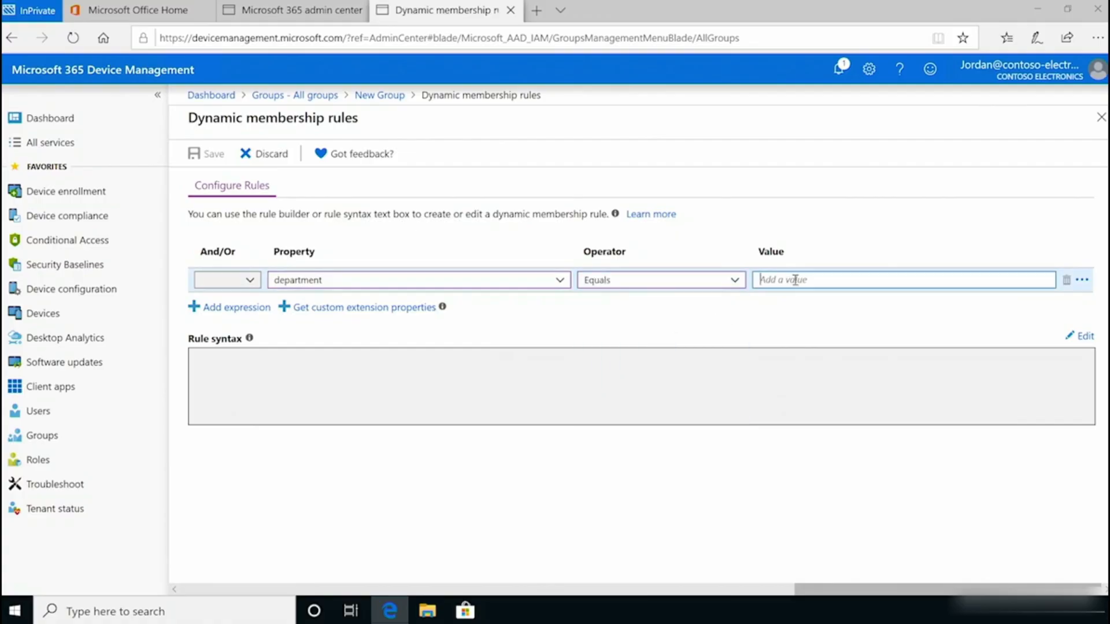
pyautogui.write("'")
pyautogui.click(214, 308)
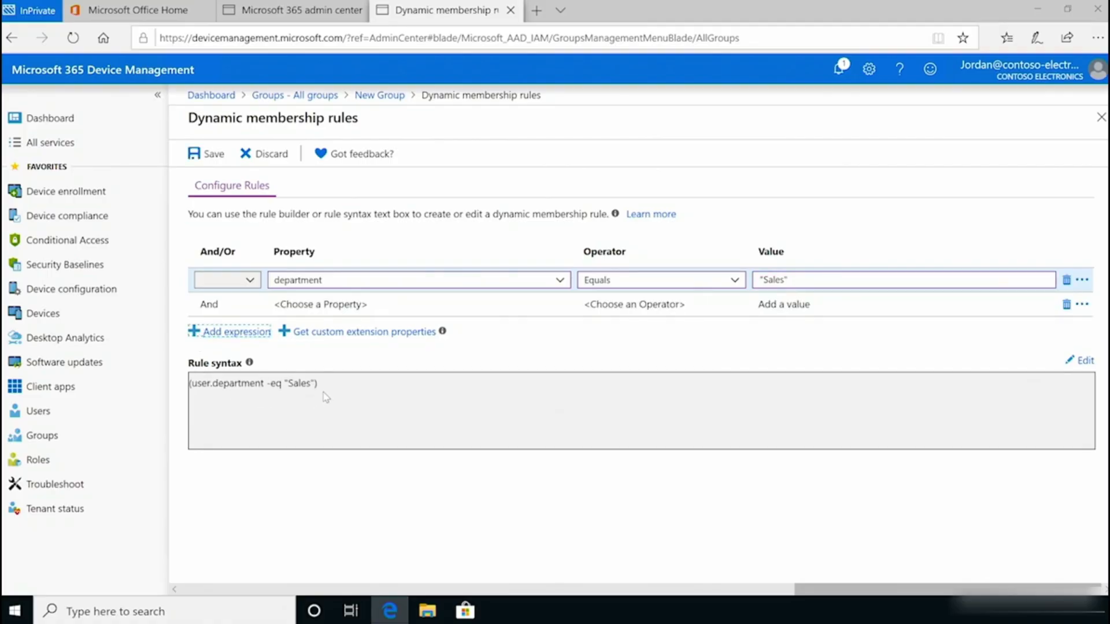
# - Save the dynamic membership rule and create the Users(Sales) group
pyautogui.moveTo(324, 396); pyautogui.dragTo(189, 405)
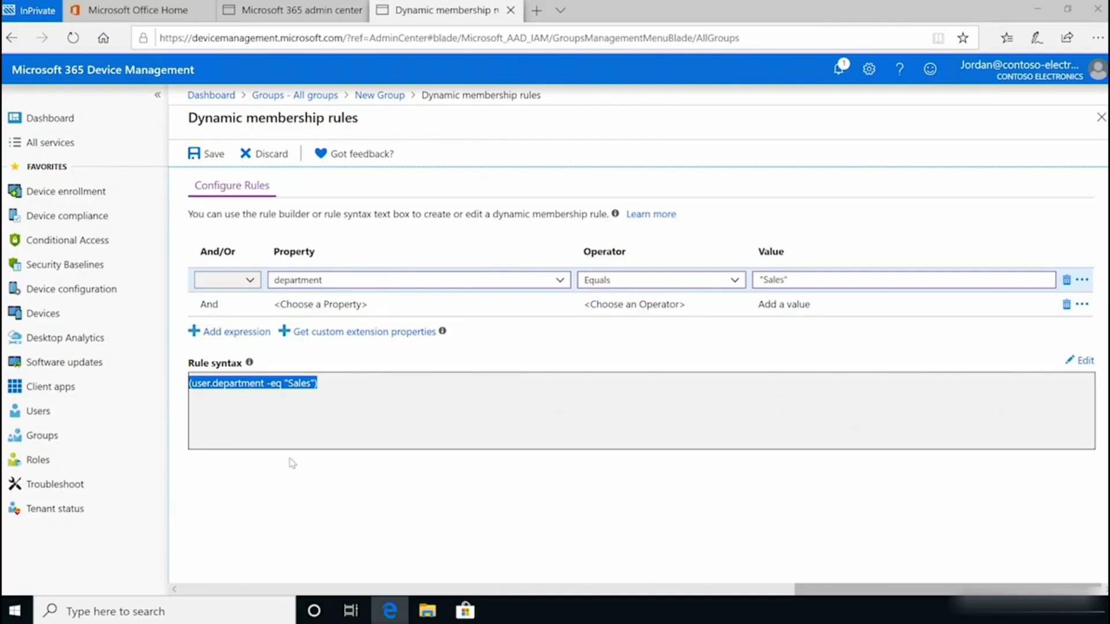
pyautogui.click(193, 157)
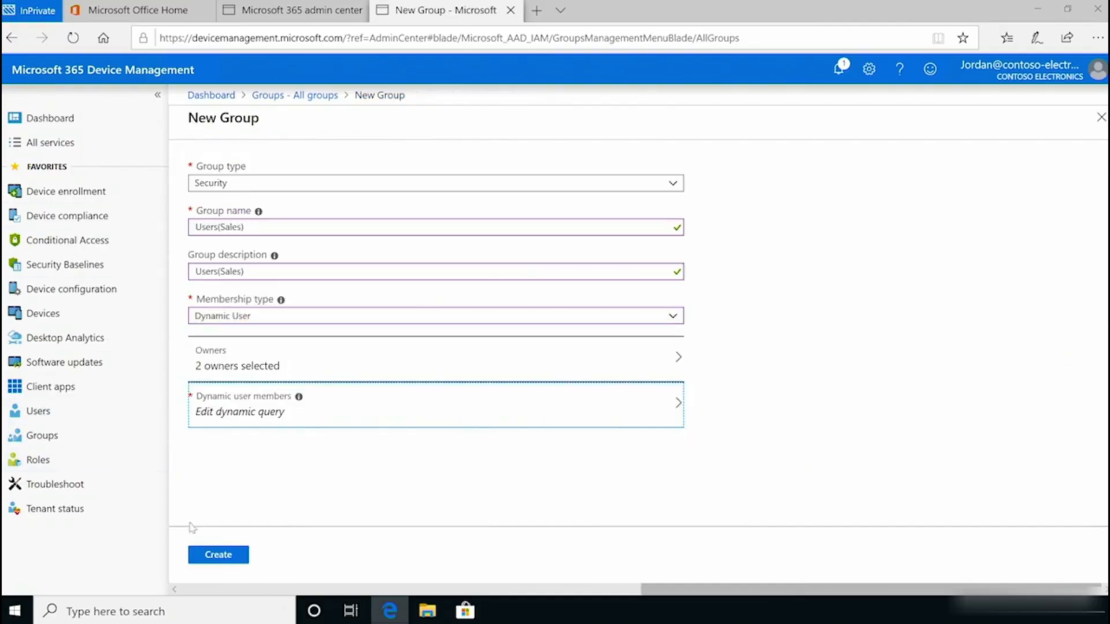
pyautogui.click(218, 554)
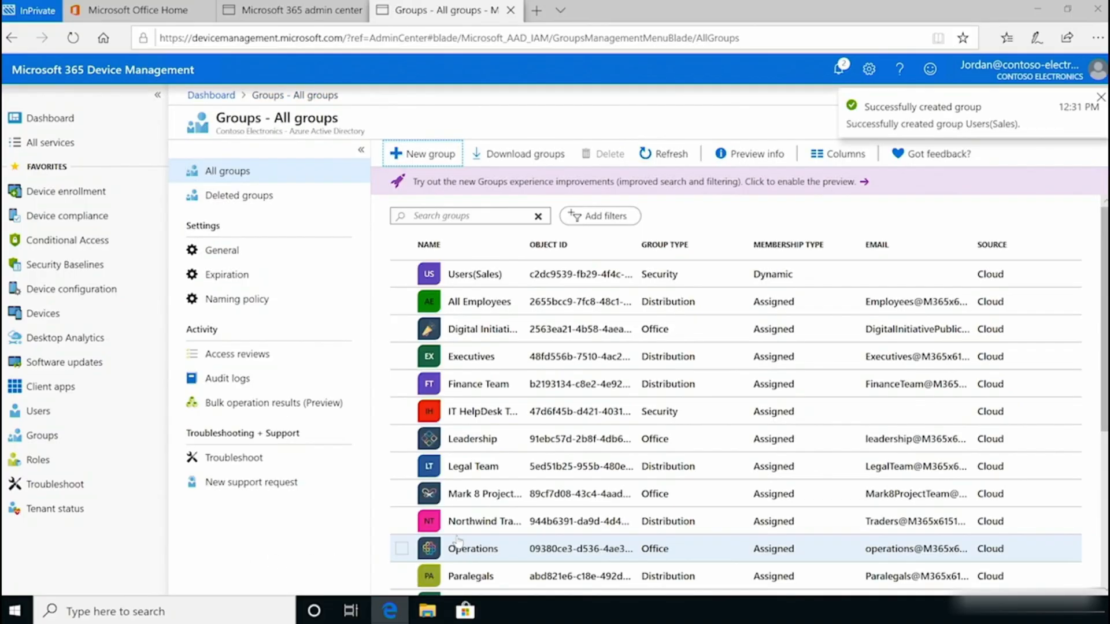
# - Refresh the groups list, open the Users(Sales) group and examine its overview details down to the direct members
pyautogui.click(668, 155)
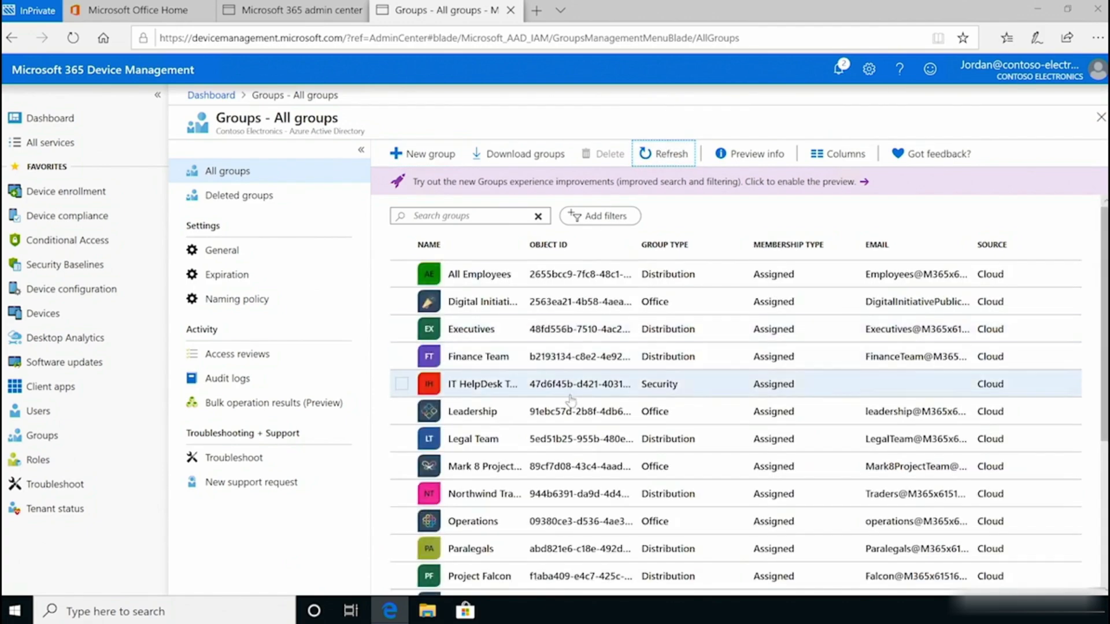
pyautogui.scroll(-3, 665, 491)
pyautogui.click(727, 582)
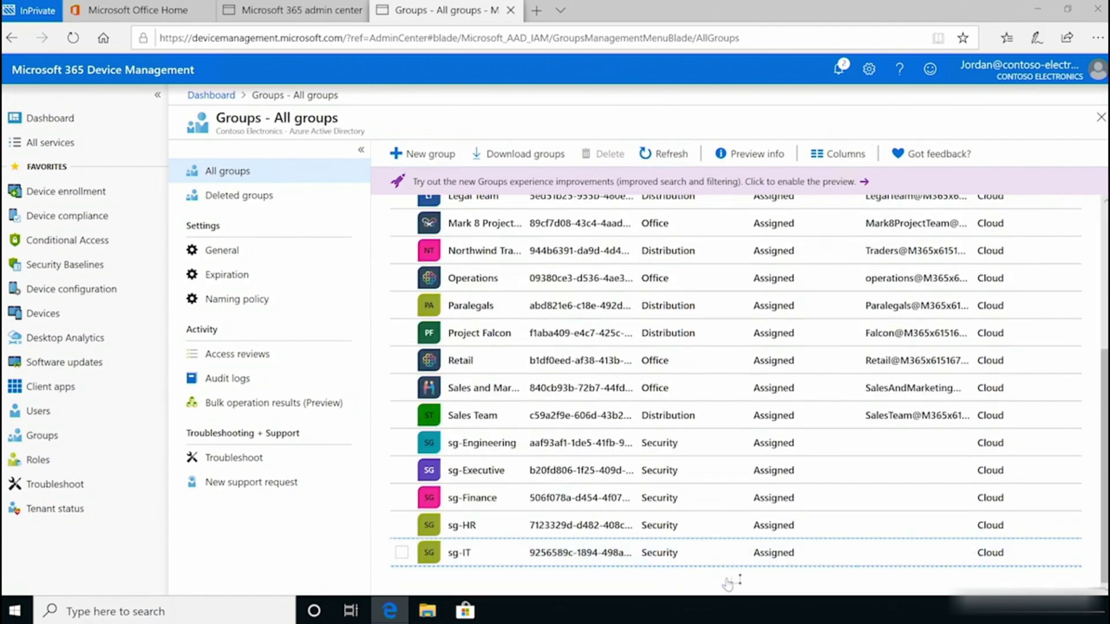
pyautogui.scroll(-5, 723, 579)
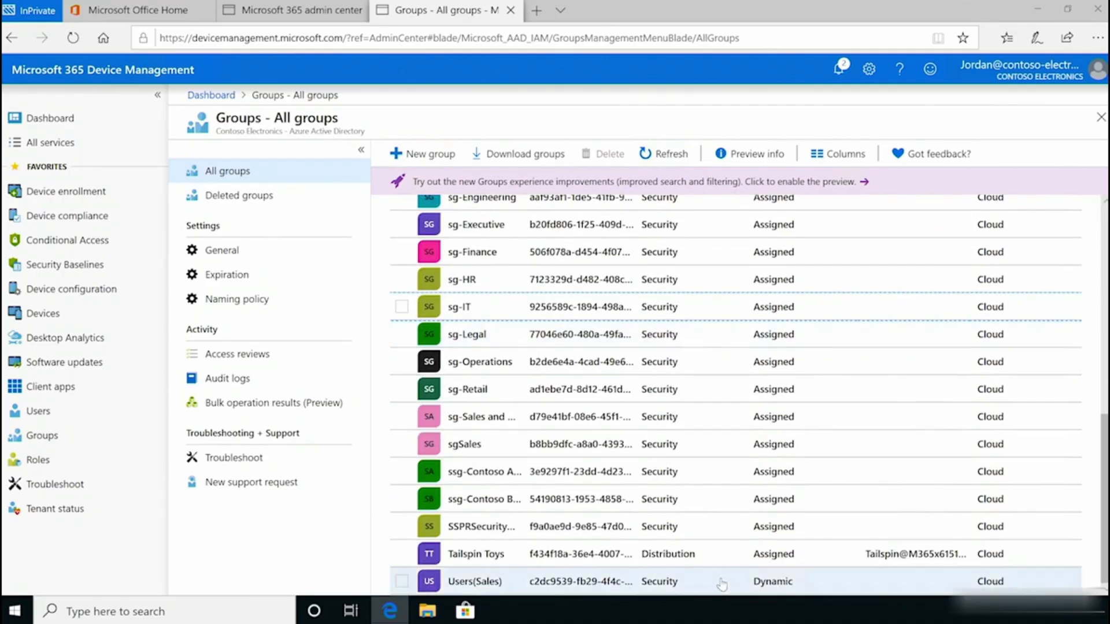
pyautogui.click(486, 583)
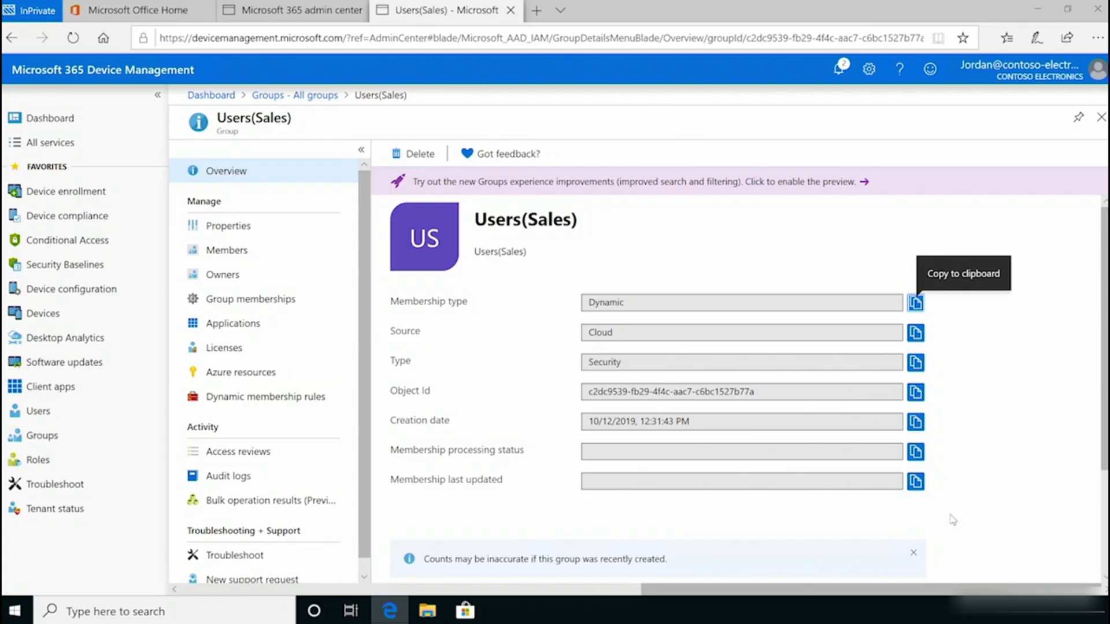
pyautogui.scroll(-3, 1101, 451)
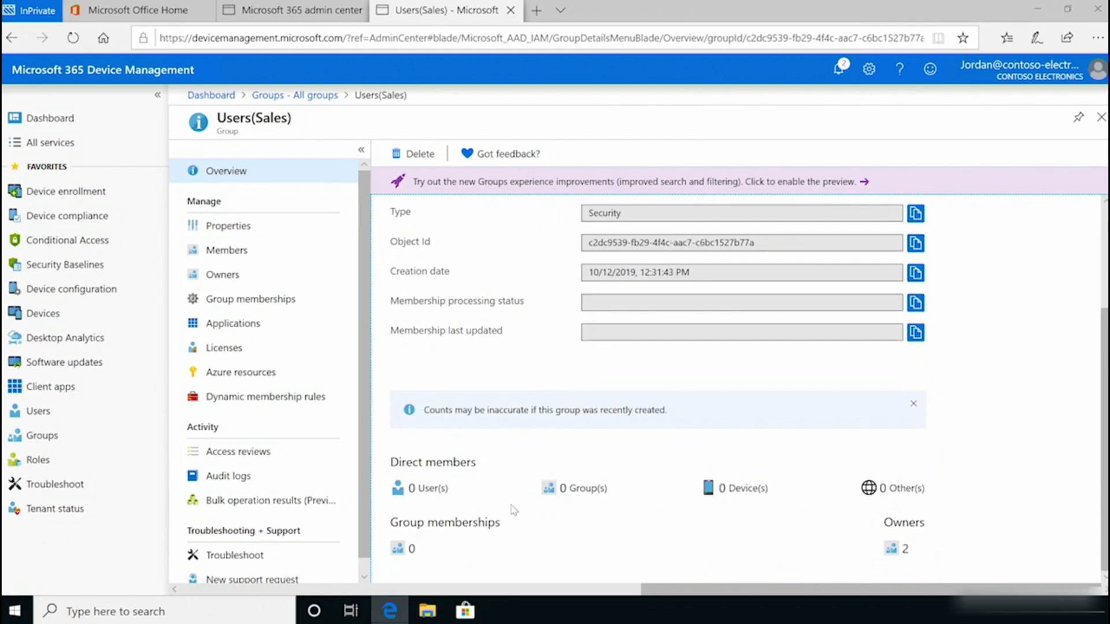
pyautogui.moveTo(1104, 355); pyautogui.dragTo(1104, 235)
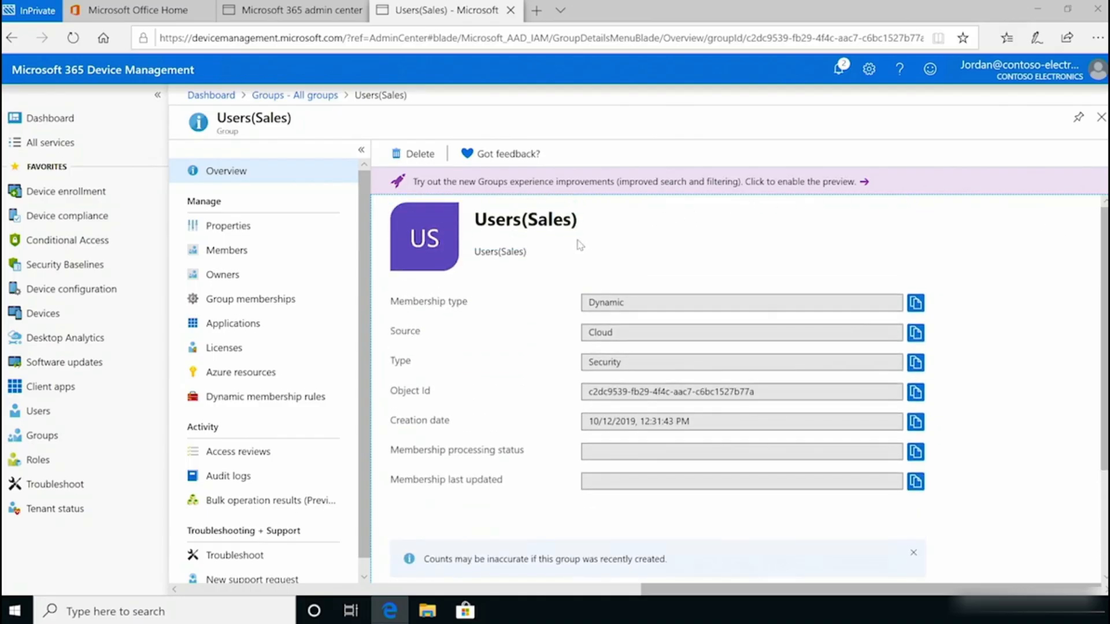
# - Enable the new Groups experience preview, and open and refresh the direct members of Users(Sales)
pyautogui.click(846, 184)
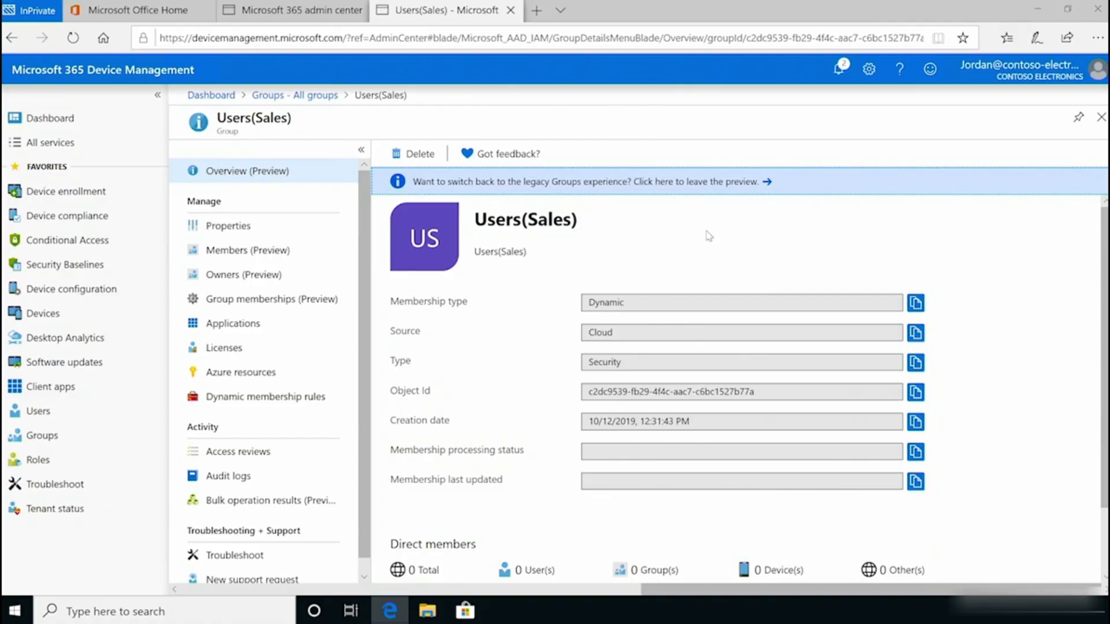
pyautogui.click(241, 252)
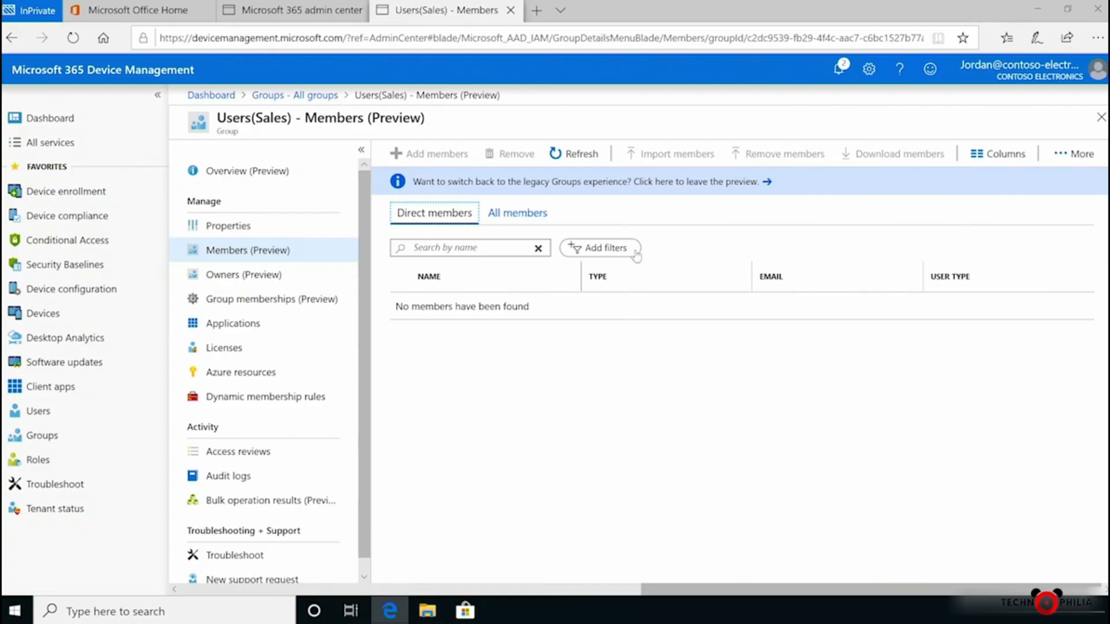
pyautogui.click(578, 154)
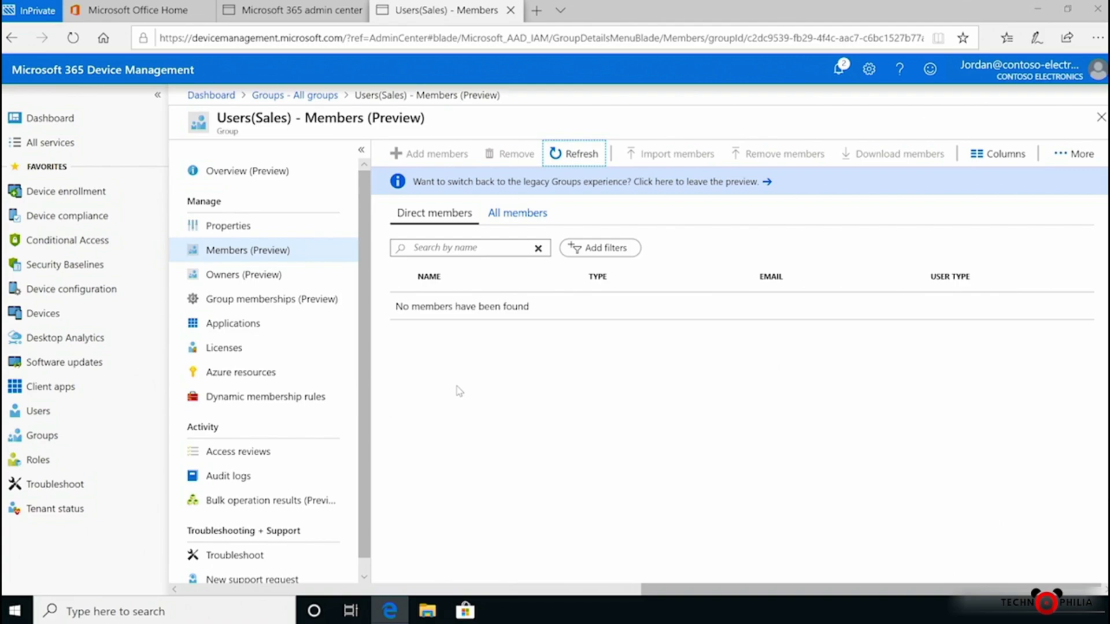
# - Read the group troubleshooting guidance for "I can't create and populate a dynamic group"
pyautogui.click(224, 556)
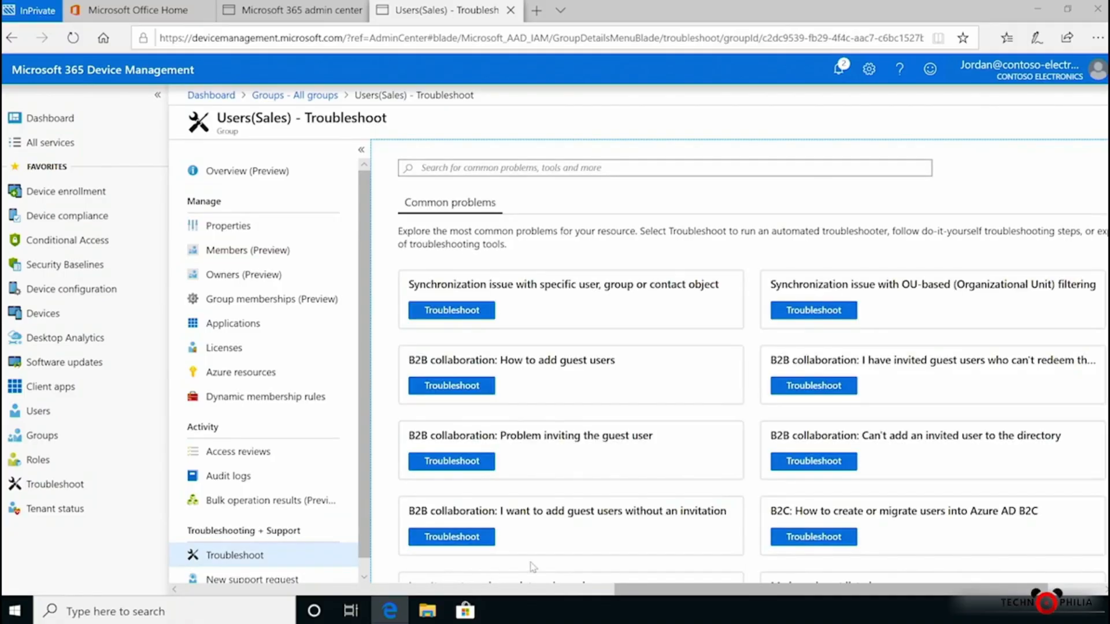
pyautogui.scroll(-2, 532, 566)
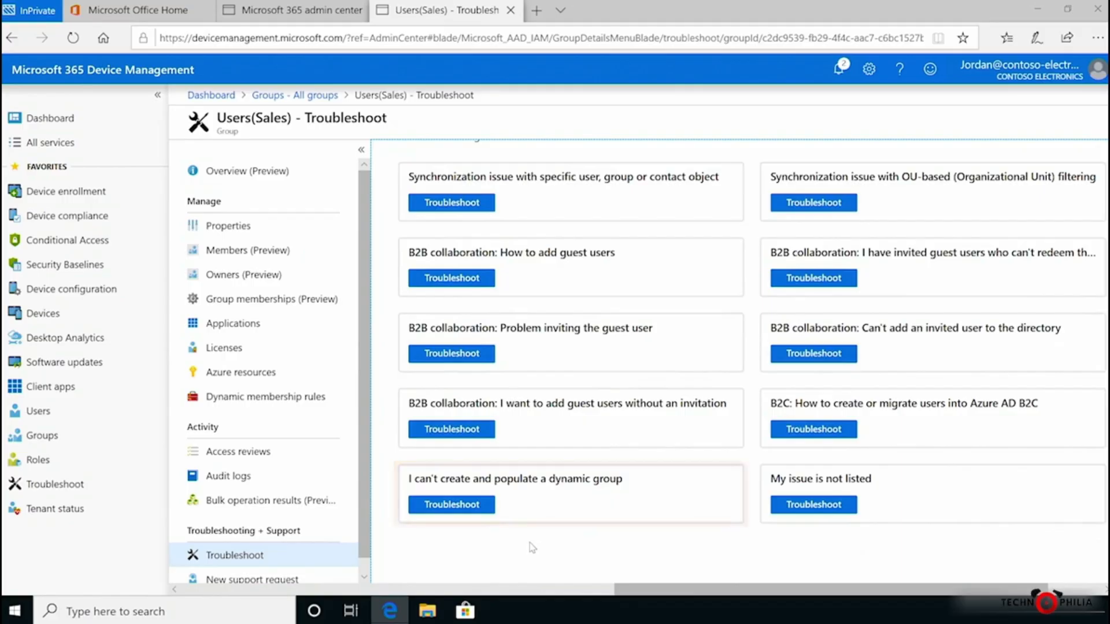
pyautogui.click(489, 511)
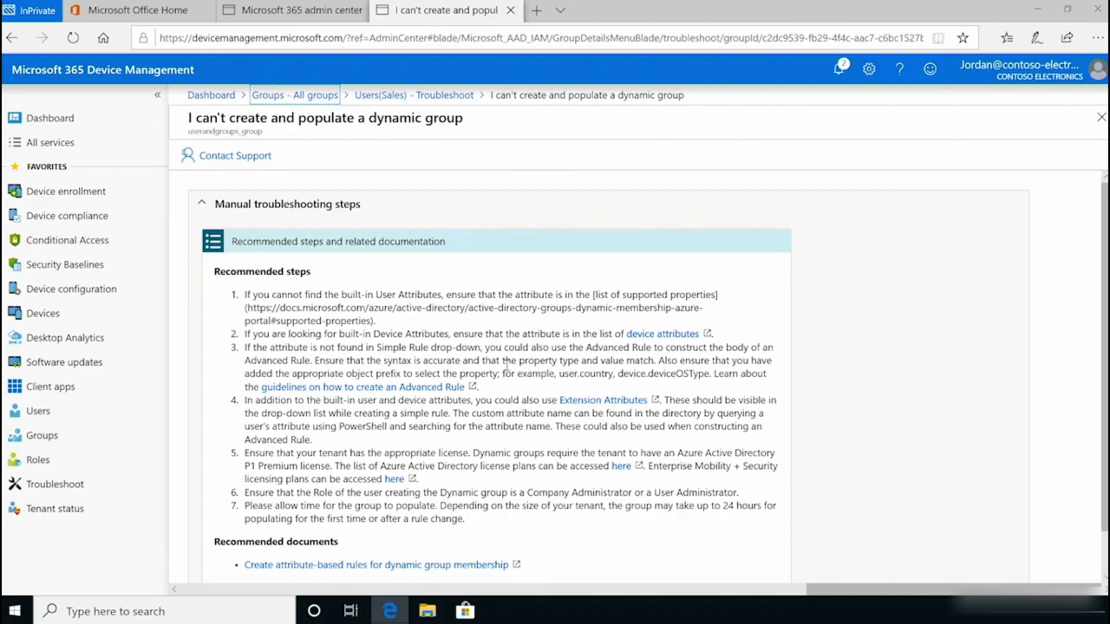
# - Search all groups for "user", reopen Users(Sales) and view its list of all members
pyautogui.click(310, 97)
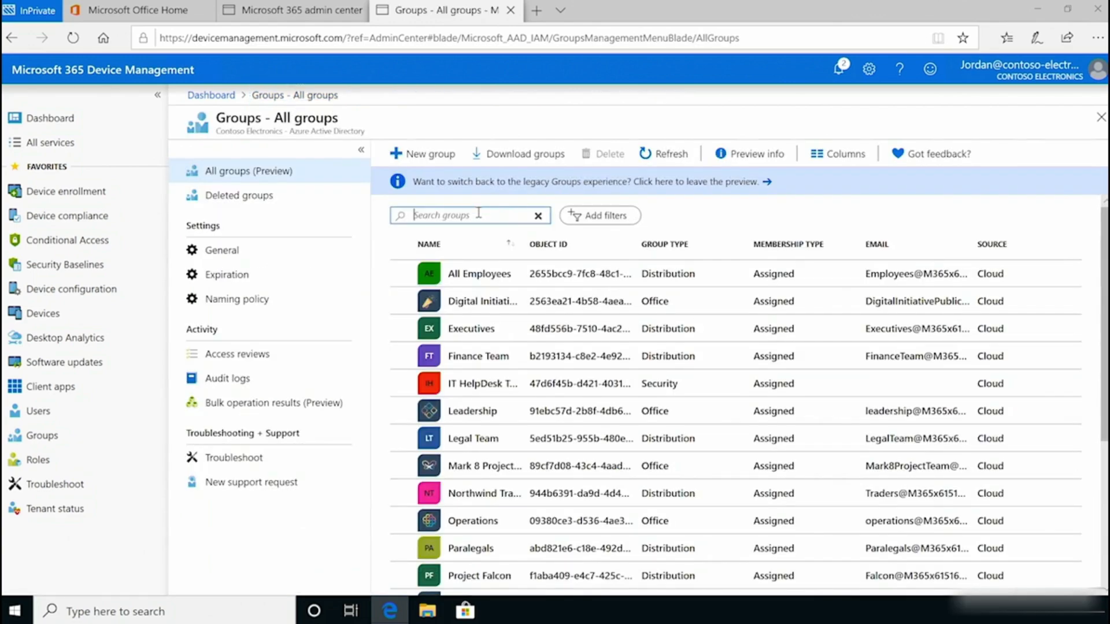
pyautogui.write('user')
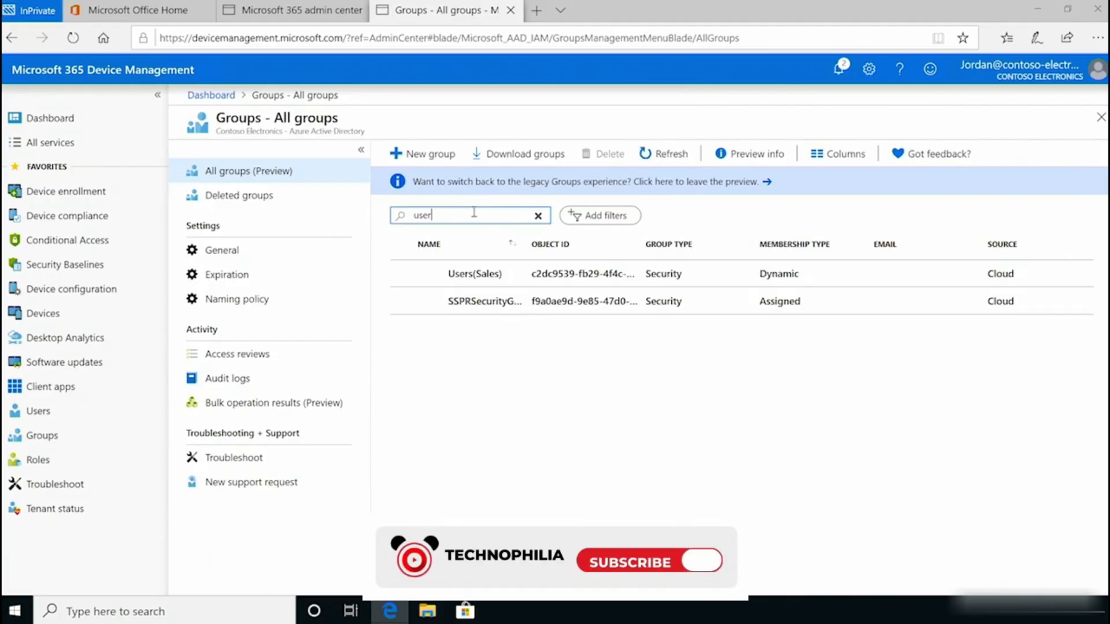
pyautogui.click(469, 273)
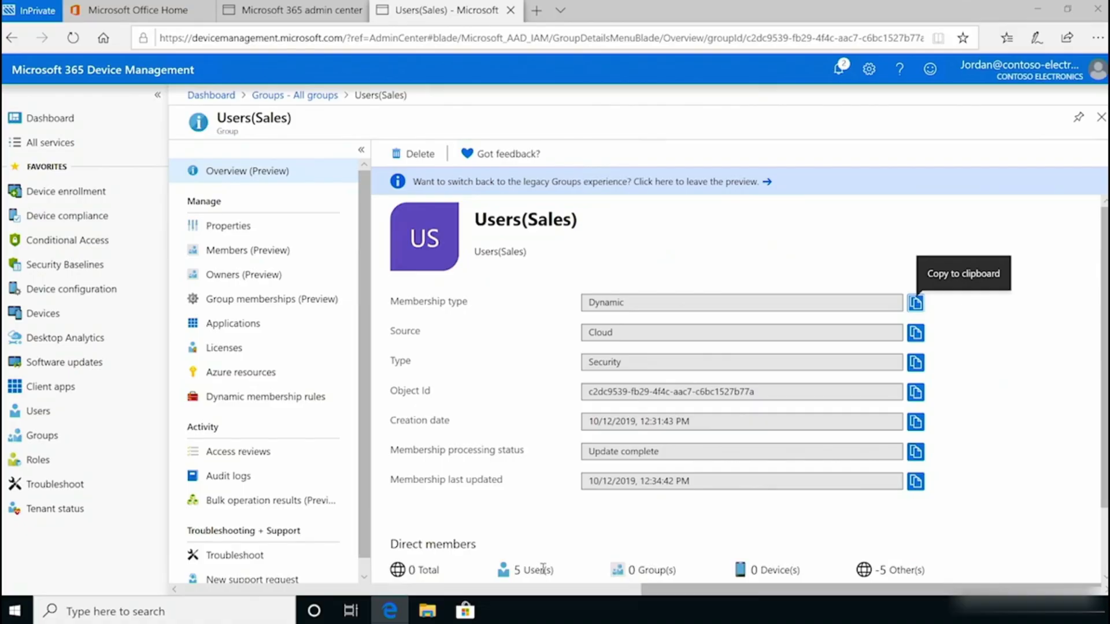
pyautogui.click(288, 252)
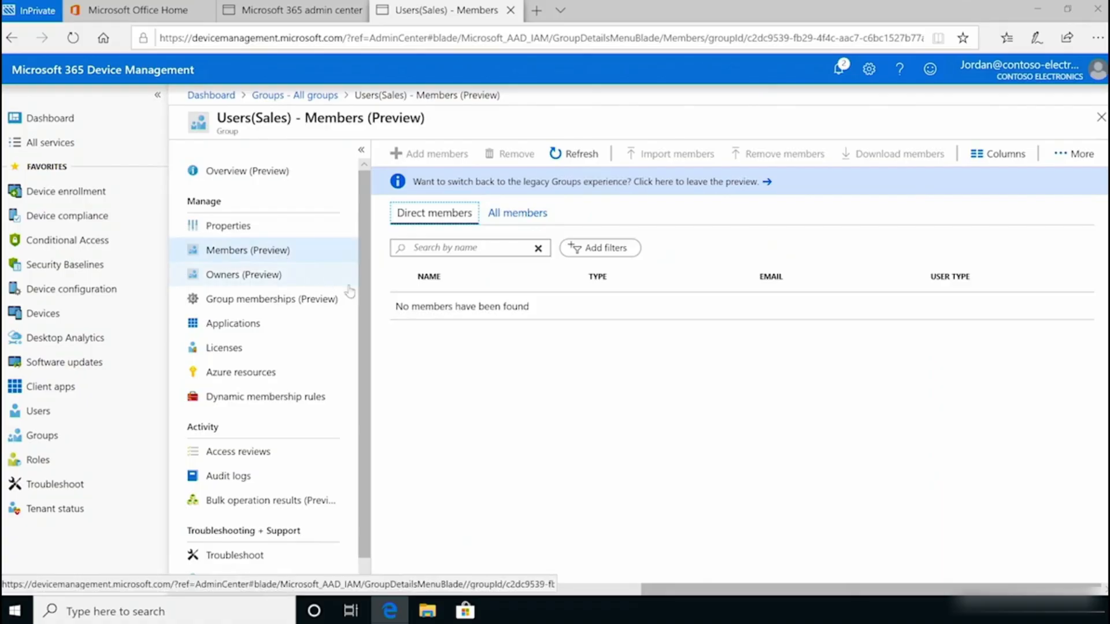
pyautogui.click(514, 219)
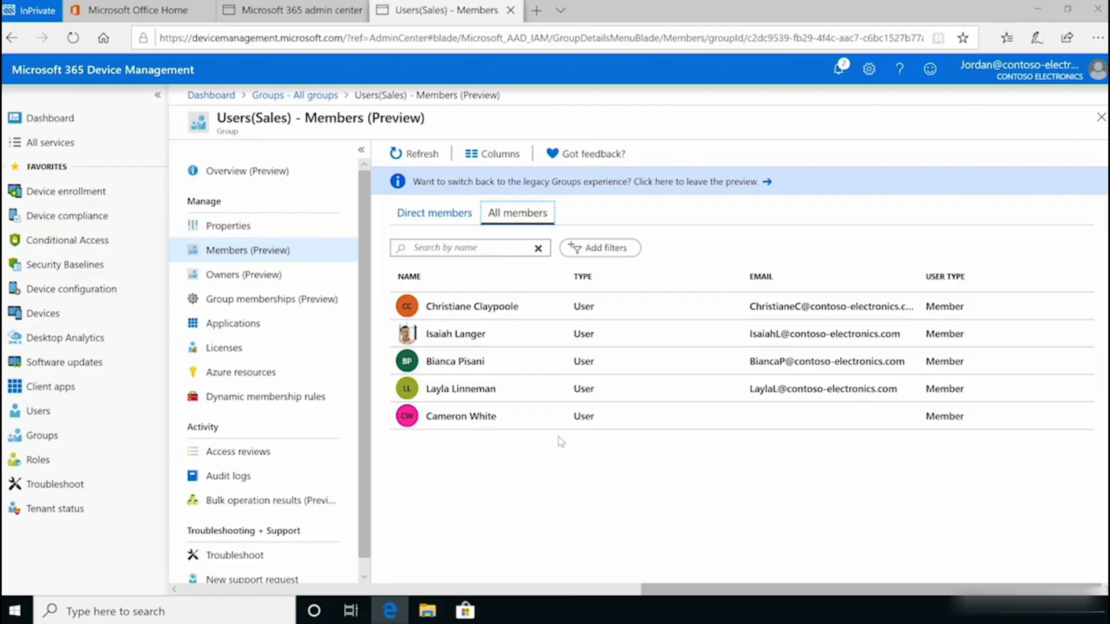
# - Return to the Users(Sales) overview, delete the group, and clear the search in the groups list
pyautogui.click(200, 224)
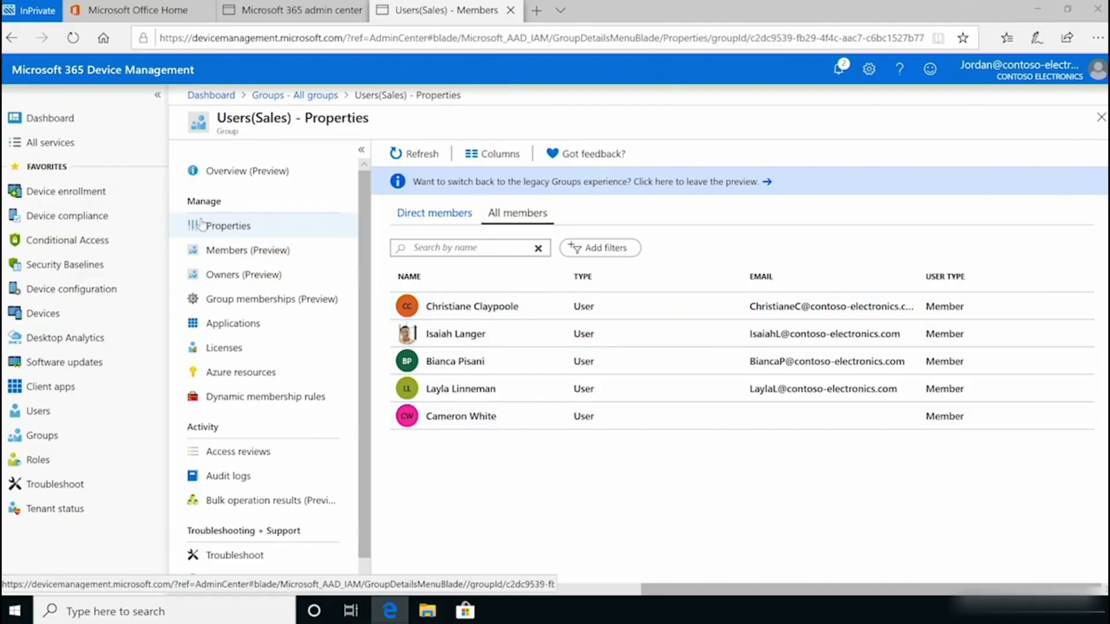
pyautogui.click(220, 173)
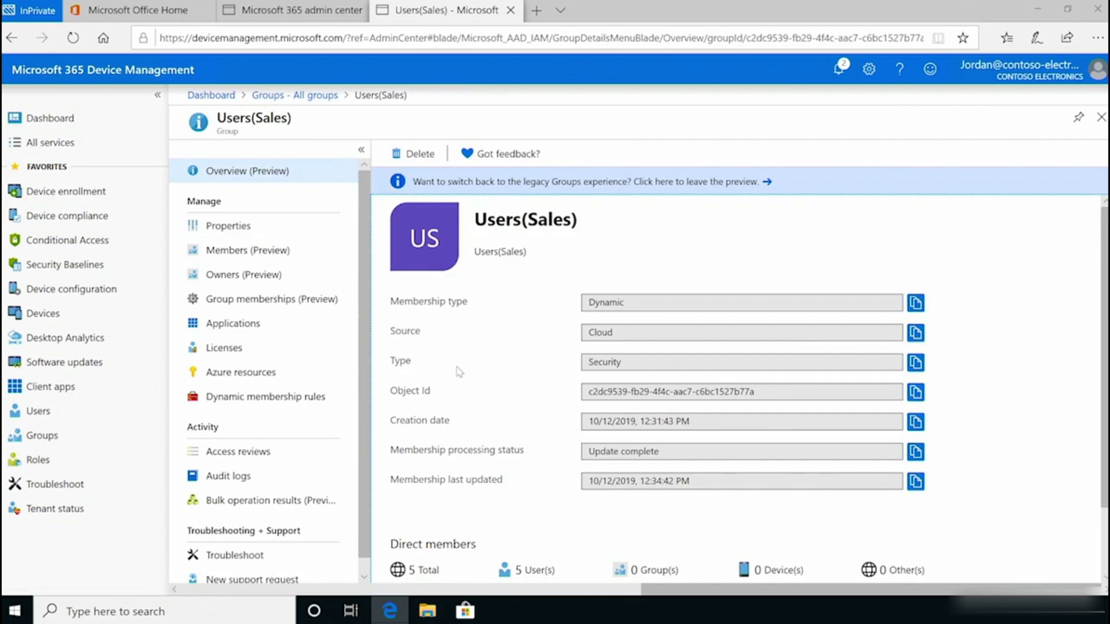
pyautogui.click(417, 157)
pyautogui.click(427, 225)
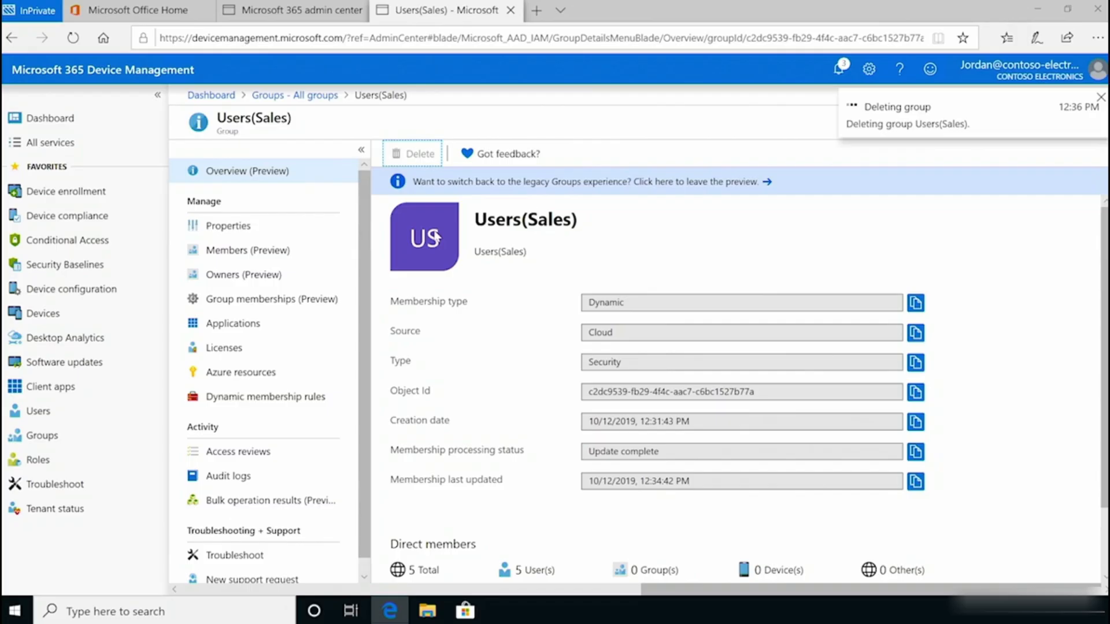
pyautogui.click(538, 216)
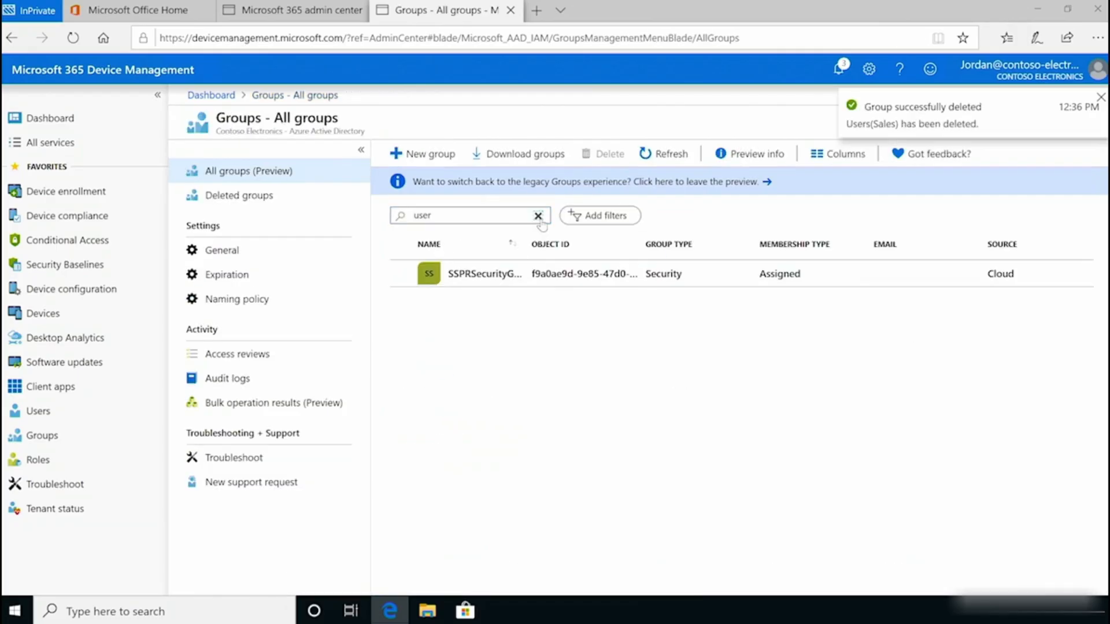